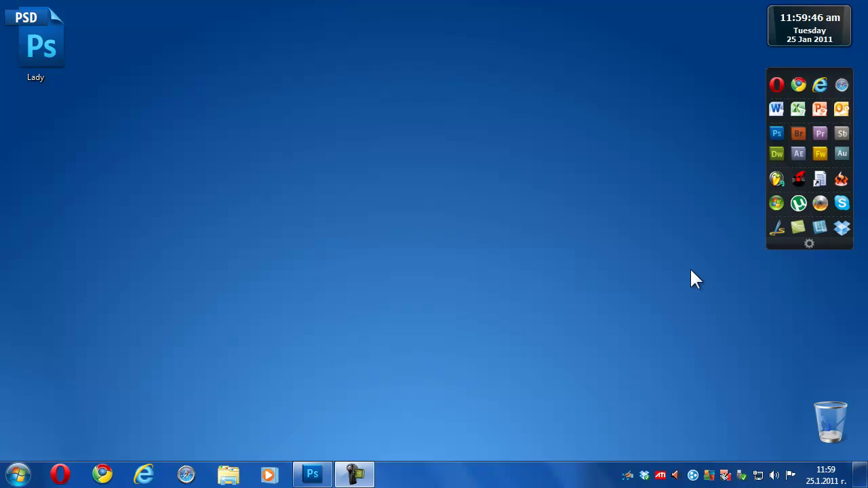
# - Show the Tiger layer over the Lady photo, briefly hiding the Lady layer to view the tiger alone
pyautogui.click(319, 473)
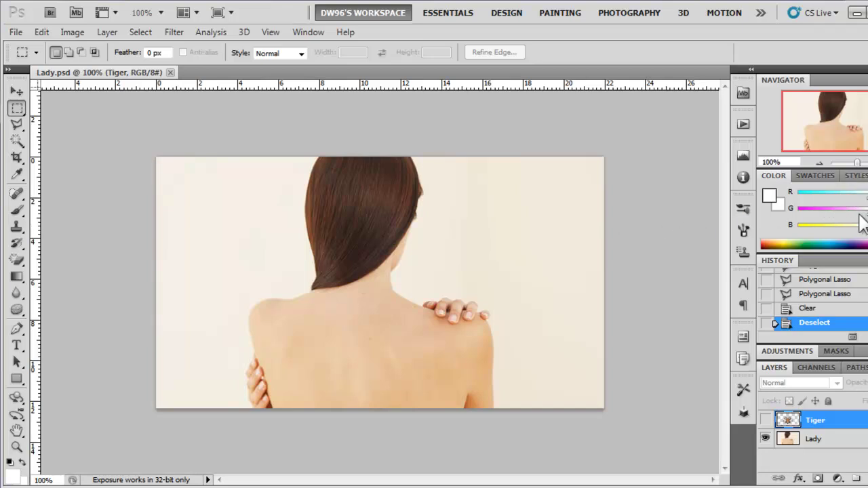
pyautogui.click(765, 422)
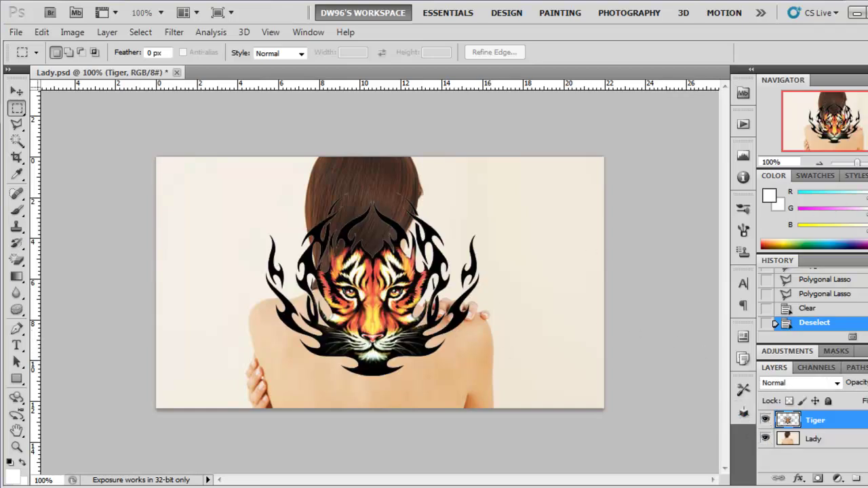
pyautogui.moveTo(856, 163); pyautogui.dragTo(859, 163)
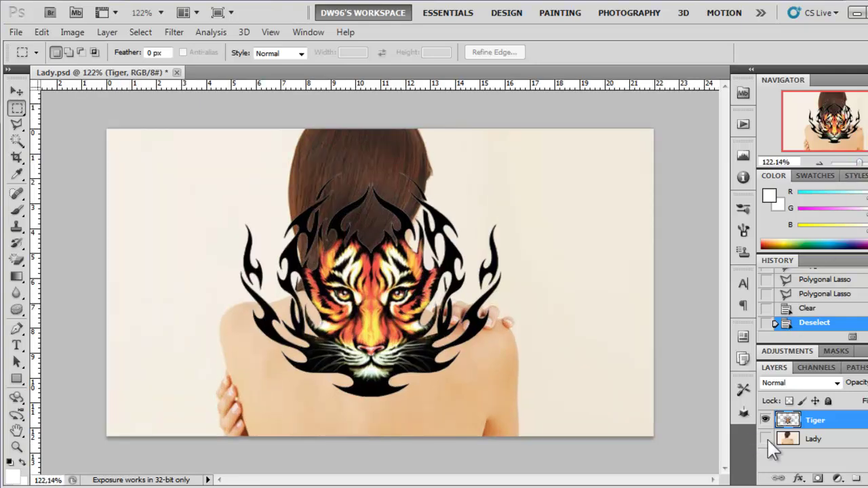
pyautogui.click(765, 439)
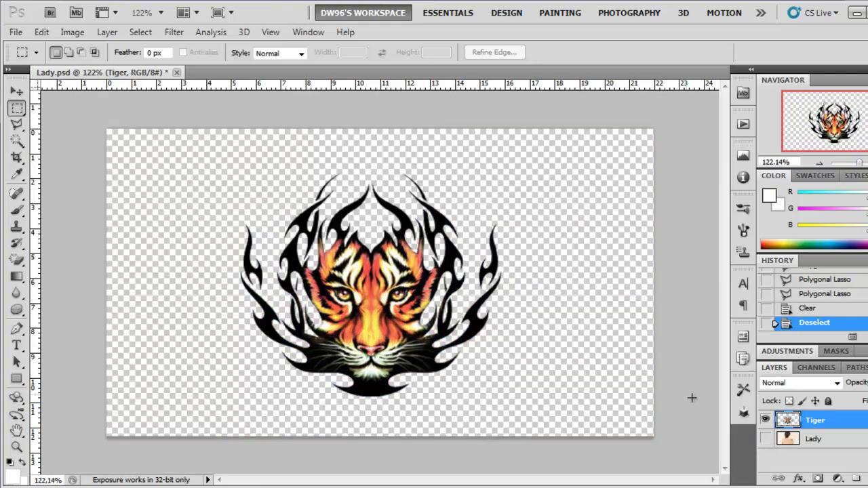
pyautogui.click(765, 439)
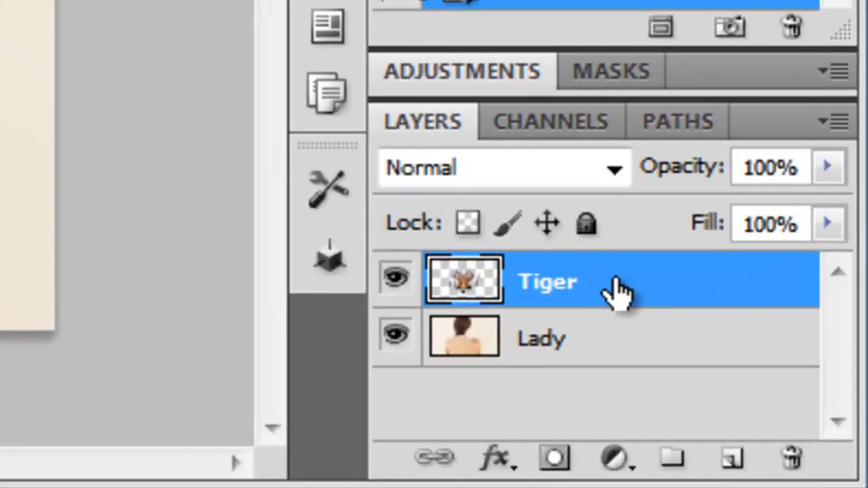
# - Free-transform the tiger, scaling it proportionally from the centre and moving it down onto the upper back
pyautogui.press('ctrl')
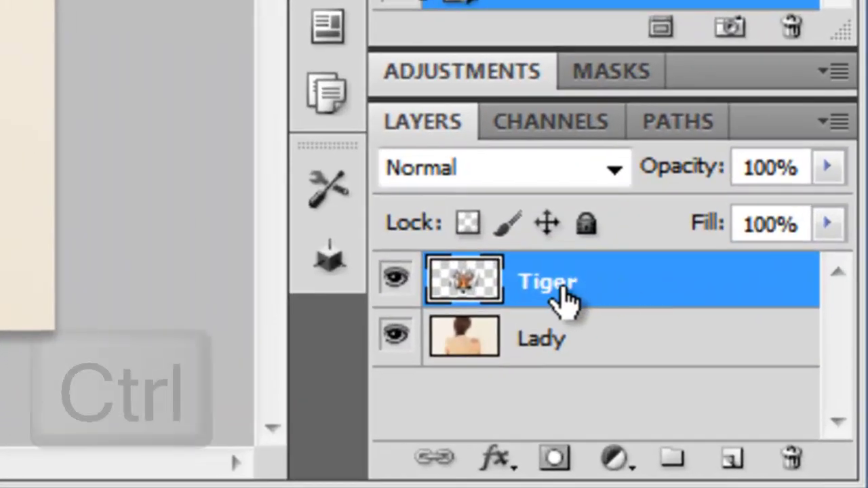
pyautogui.keyDown('ctrl'); pyautogui.click(463, 288); pyautogui.keyUp('ctrl')
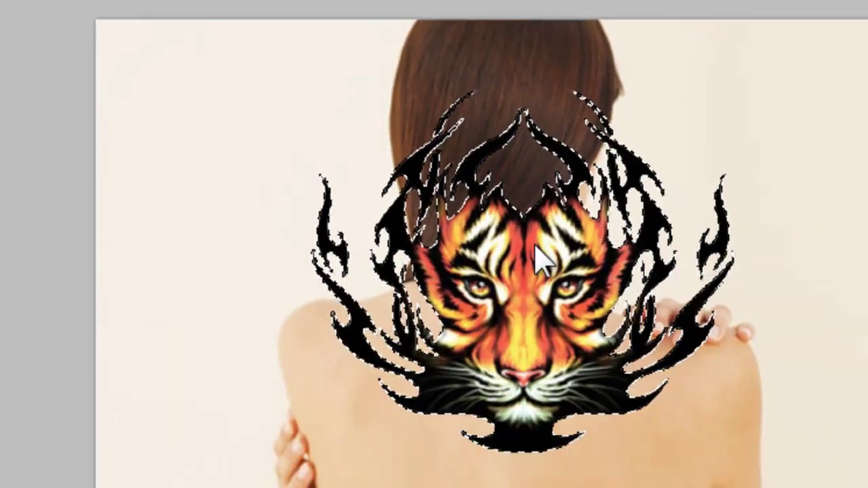
pyautogui.rightClick(410, 161)
pyautogui.click(480, 318)
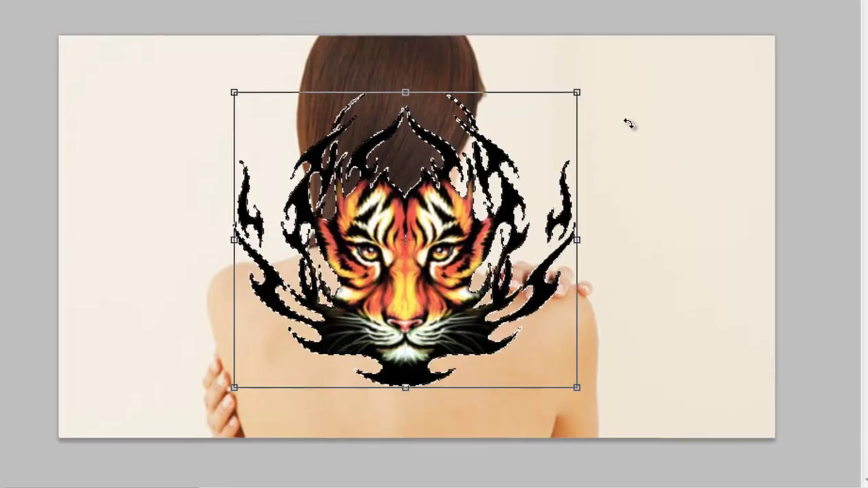
pyautogui.hotkey('shift', 'alt')
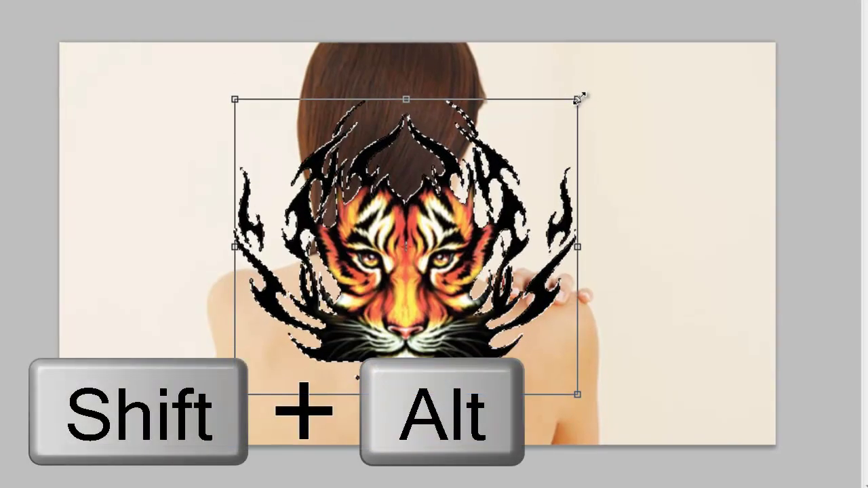
pyautogui.moveTo(575, 99); pyautogui.dragTo(513, 137)
pyautogui.moveTo(420, 244); pyautogui.dragTo(424, 346)
pyautogui.moveTo(514, 239); pyautogui.dragTo(499, 254)
pyautogui.hotkey('ctrl', '+')
pyautogui.hotkey('ctrl', '+')
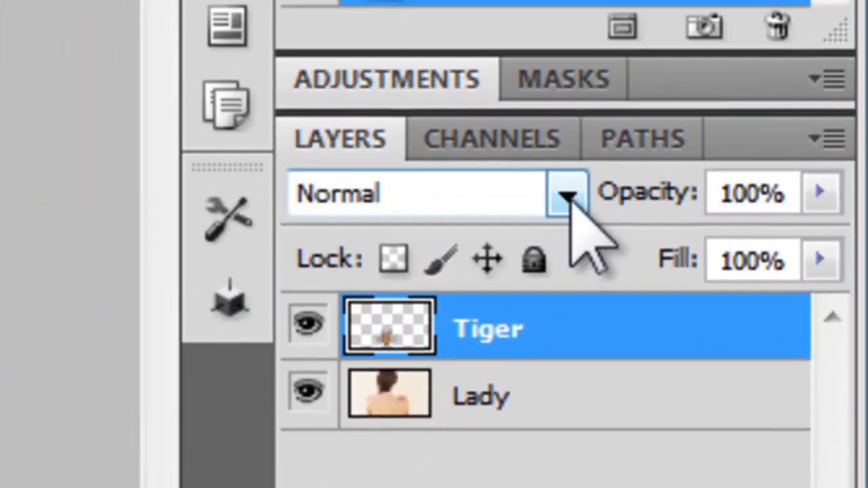
# - Set the Tiger layer's blend mode to Multiply and zoom the view to 200%
pyautogui.click(567, 125)
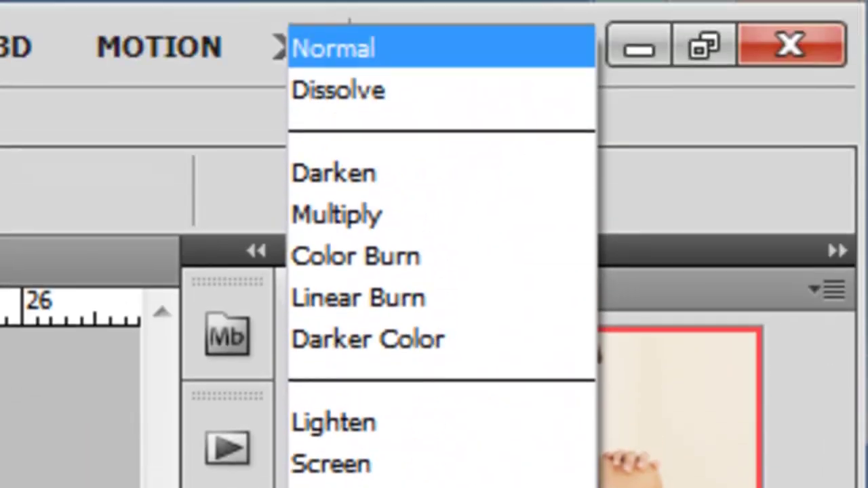
pyautogui.click(488, 262)
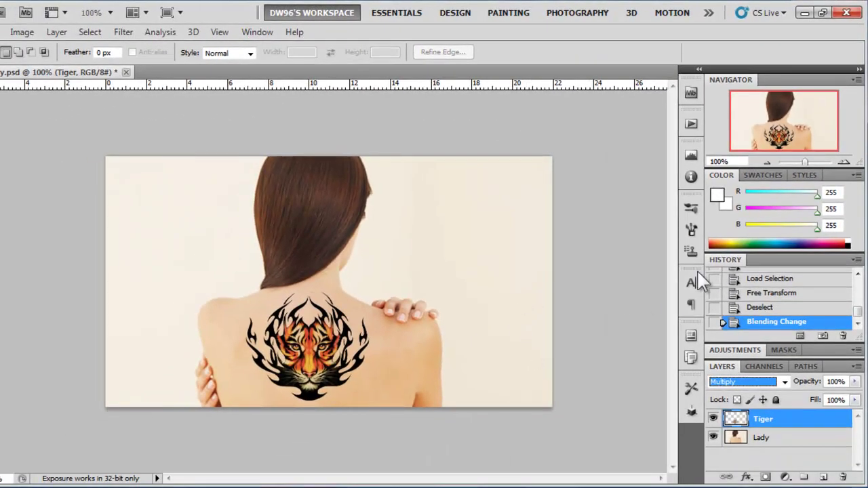
pyautogui.click(845, 161)
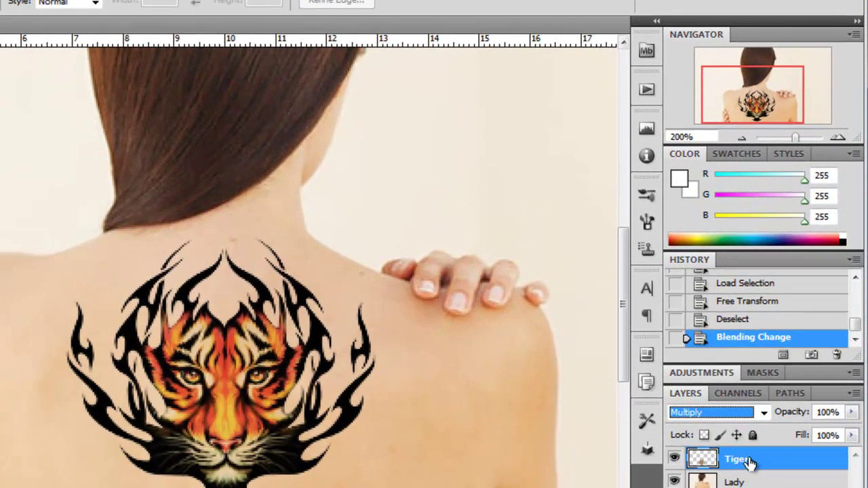
# - Enable Outer Glow in the Tiger layer's Blending Options with the glow's blend mode set to Normal
pyautogui.rightClick(768, 465)
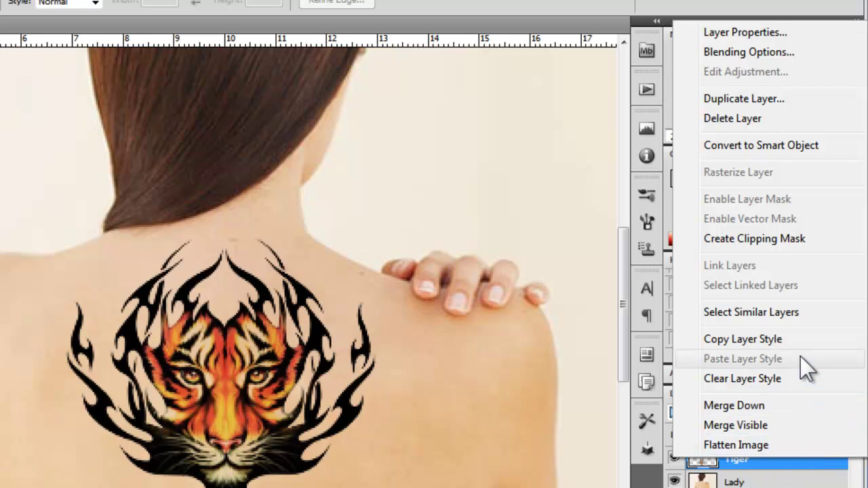
pyautogui.click(783, 53)
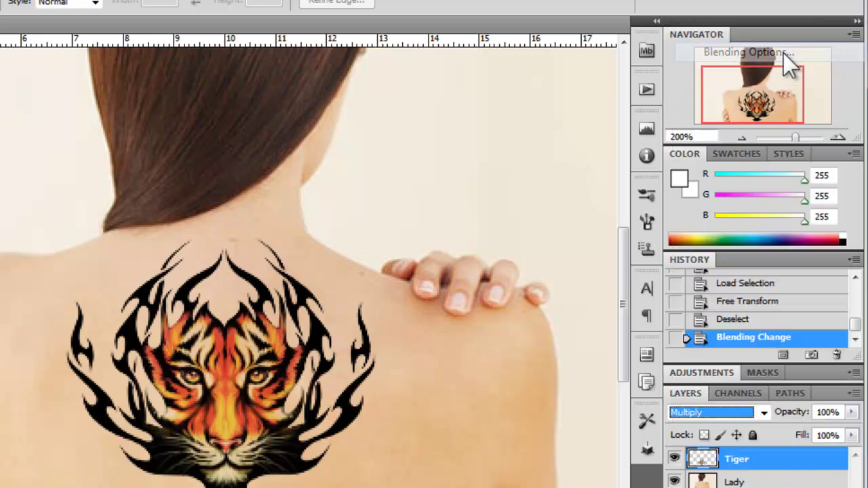
pyautogui.press('h')
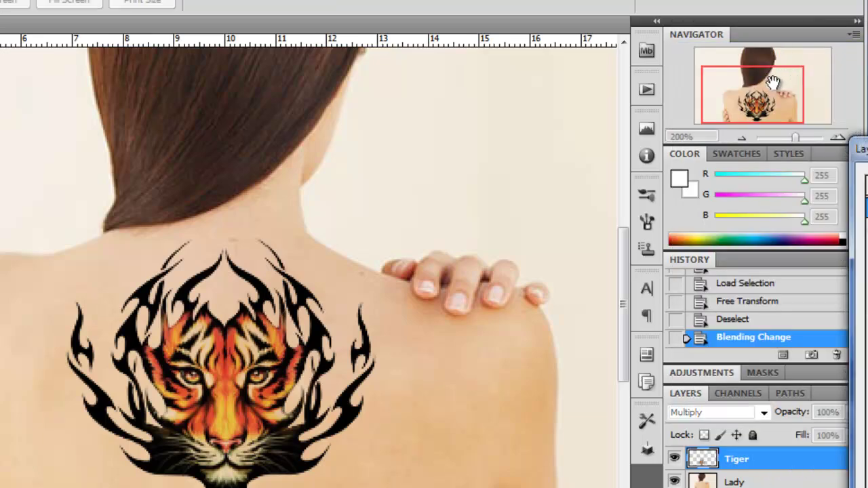
pyautogui.moveTo(860, 145); pyautogui.dragTo(387, 83)
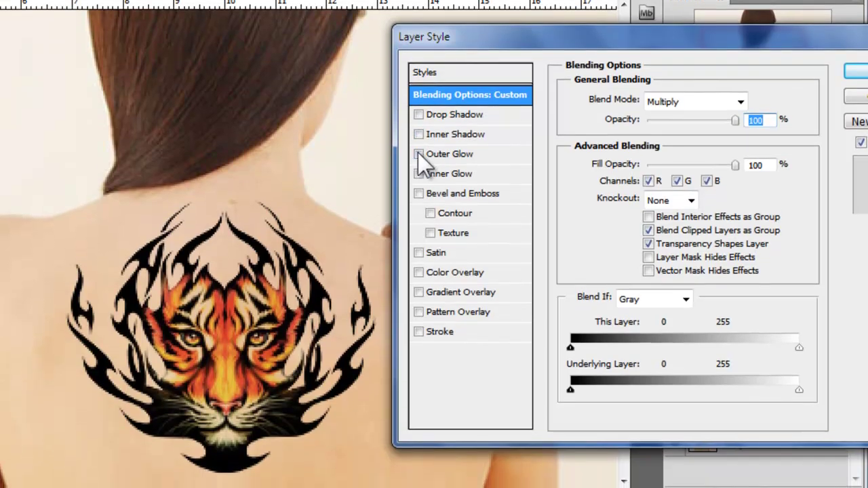
pyautogui.click(418, 191)
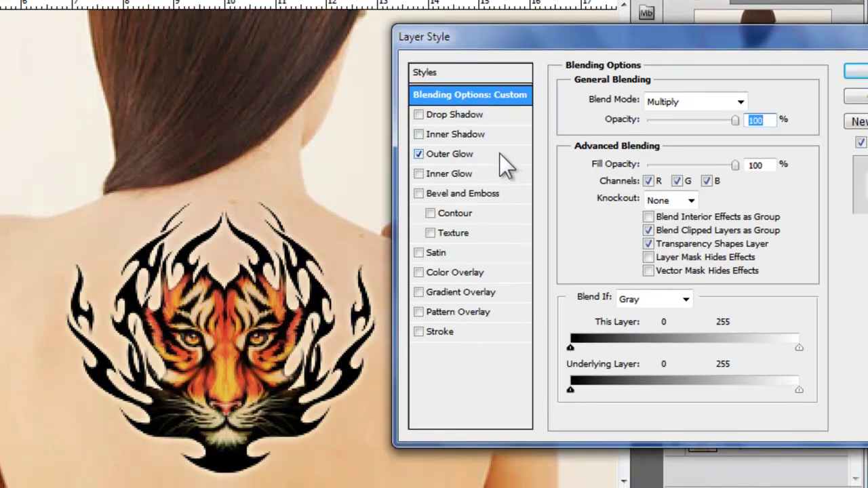
pyautogui.click(498, 156)
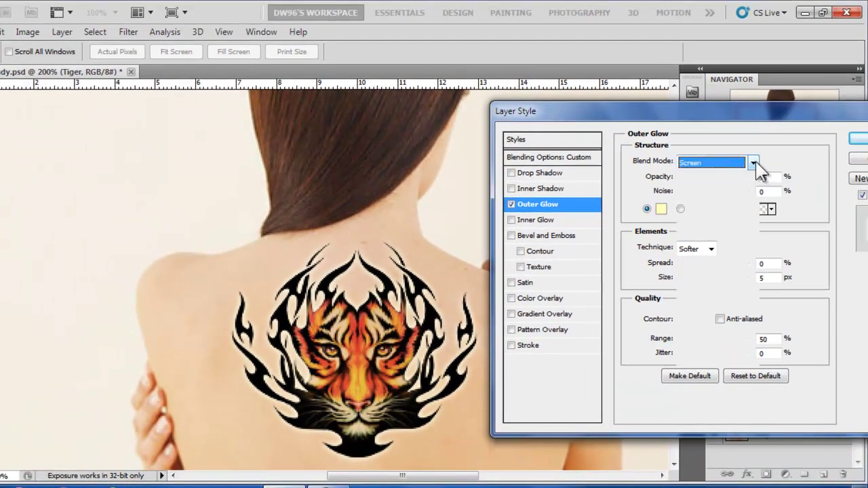
pyautogui.click(754, 165)
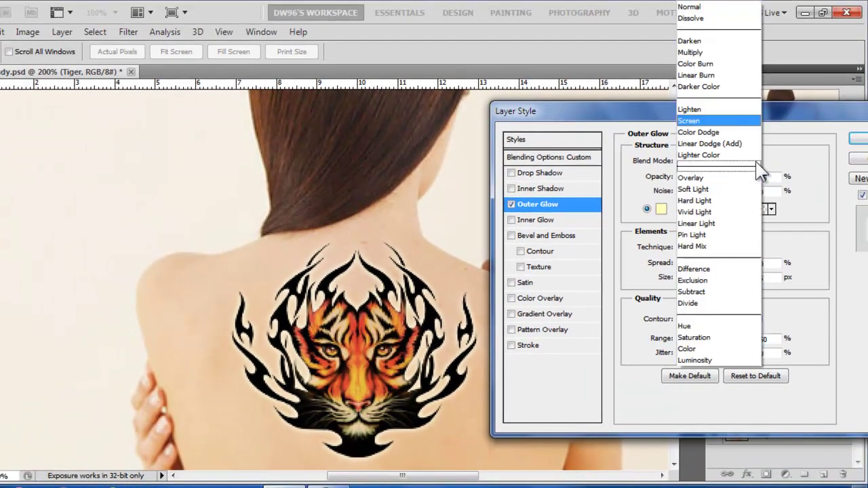
pyautogui.click(718, 8)
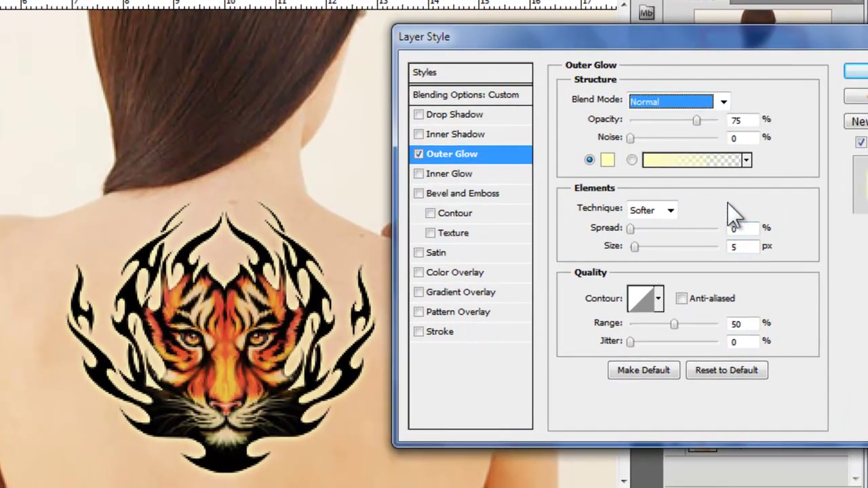
# - Change the outer glow colour to red (ff0000) and widen its spread to 9%
pyautogui.click(607, 160)
pyautogui.moveTo(736, 113); pyautogui.dragTo(557, 126)
pyautogui.moveTo(695, 143); pyautogui.dragTo(647, 102)
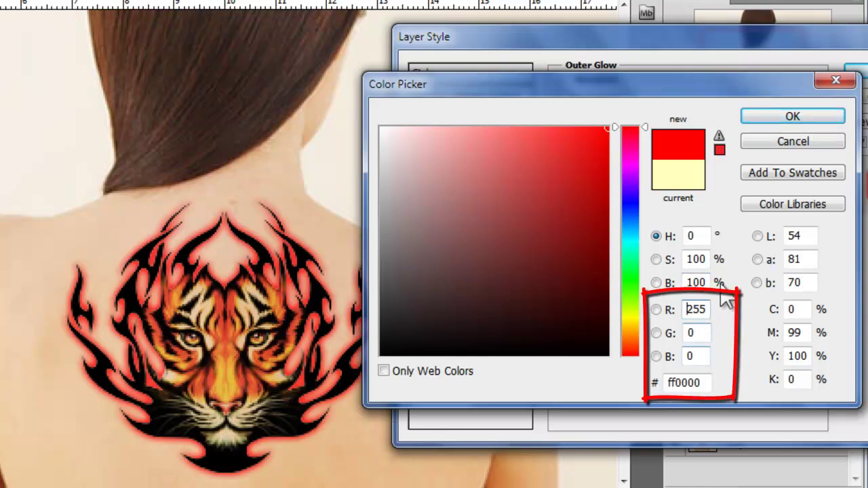
pyautogui.click(839, 119)
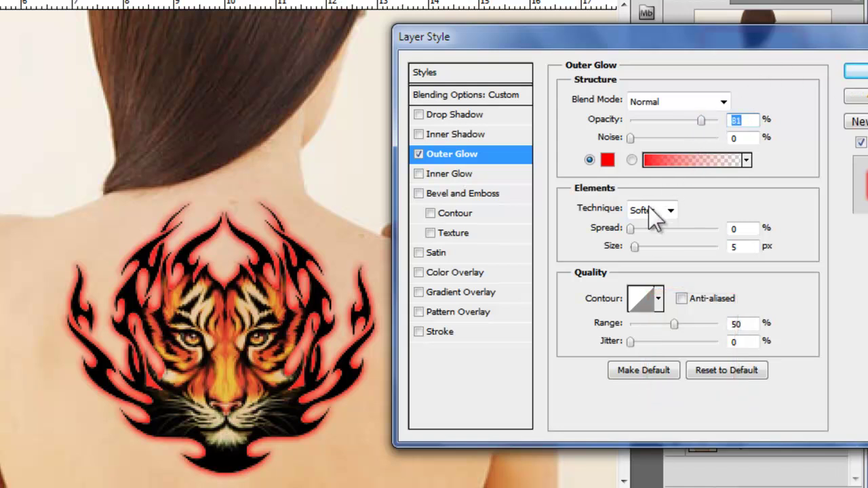
pyautogui.moveTo(635, 231); pyautogui.dragTo(635, 247)
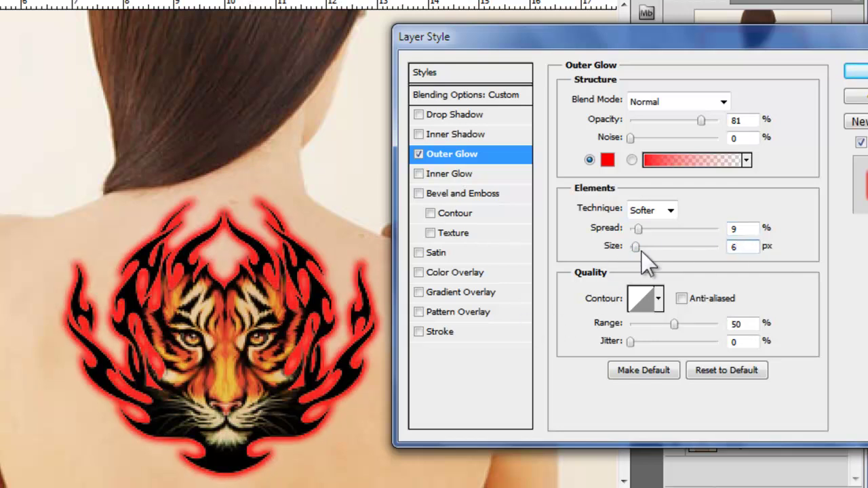
# - Switch the red glow to Multiply, drop its opacity to about 19% and add 12% noise
pyautogui.click(720, 102)
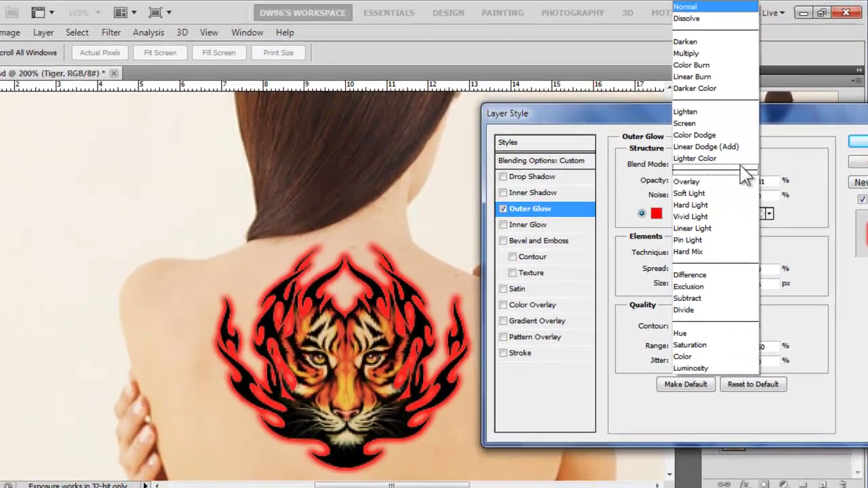
pyautogui.click(692, 56)
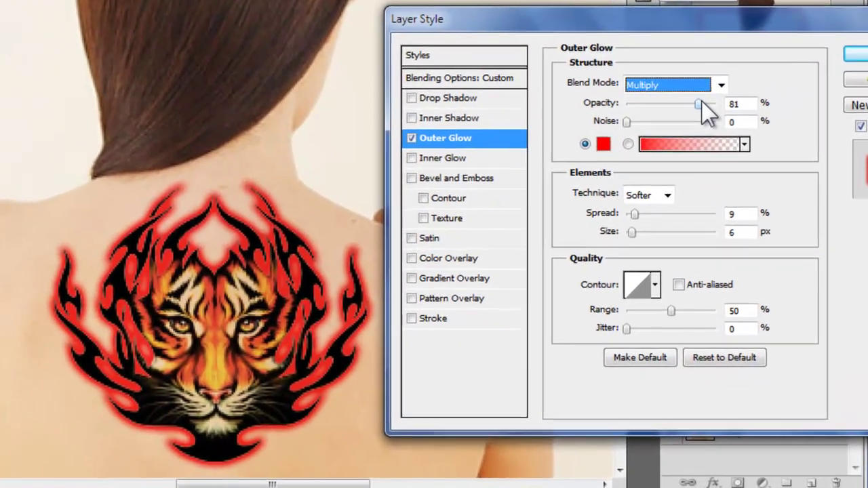
pyautogui.moveTo(734, 183); pyautogui.dragTo(701, 190)
pyautogui.moveTo(656, 112); pyautogui.dragTo(644, 112)
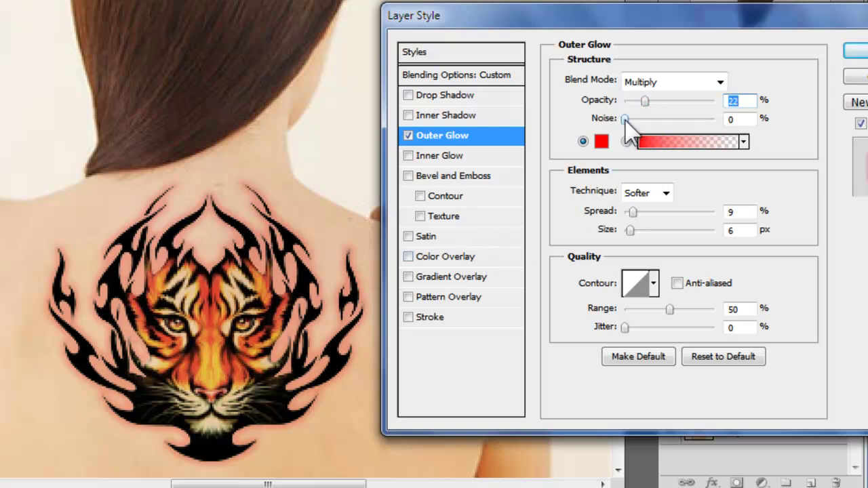
pyautogui.moveTo(625, 119); pyautogui.dragTo(648, 102)
# - Apply the layer style, zoom in to inspect the glowing tattoo, then zoom back out
pyautogui.click(849, 51)
pyautogui.moveTo(794, 80); pyautogui.dragTo(817, 80)
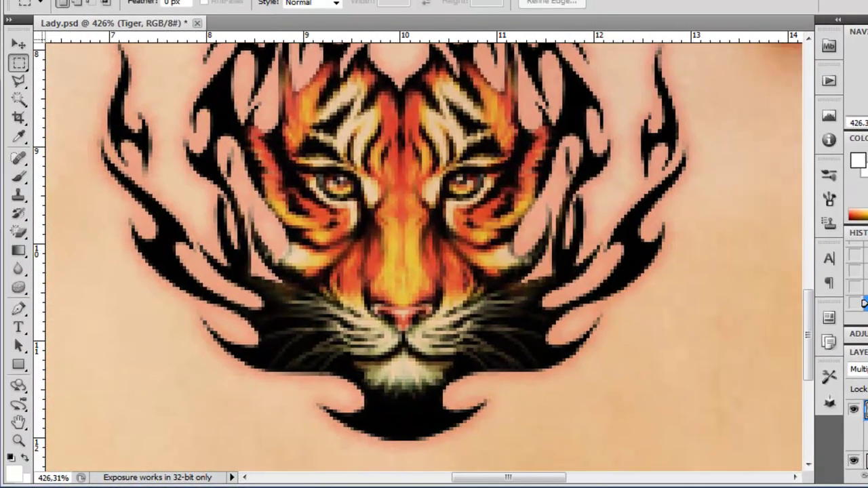
pyautogui.scroll(1, 424, 256)
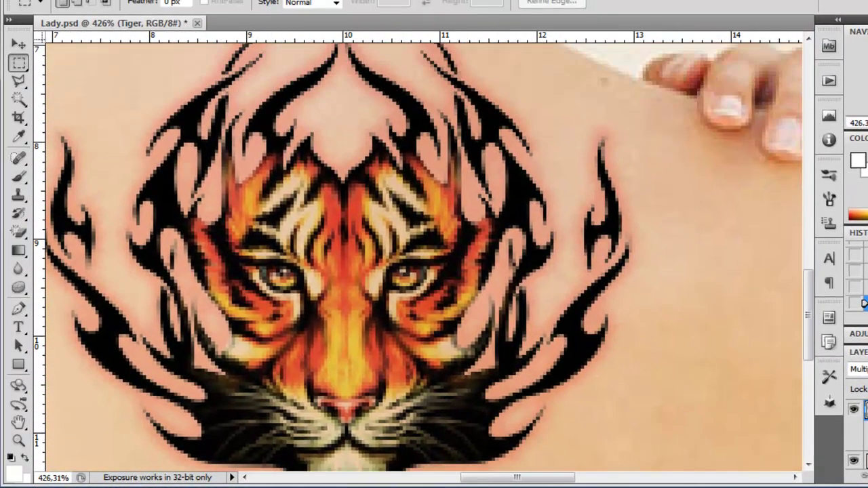
pyautogui.moveTo(867, 123); pyautogui.dragTo(867, 124)
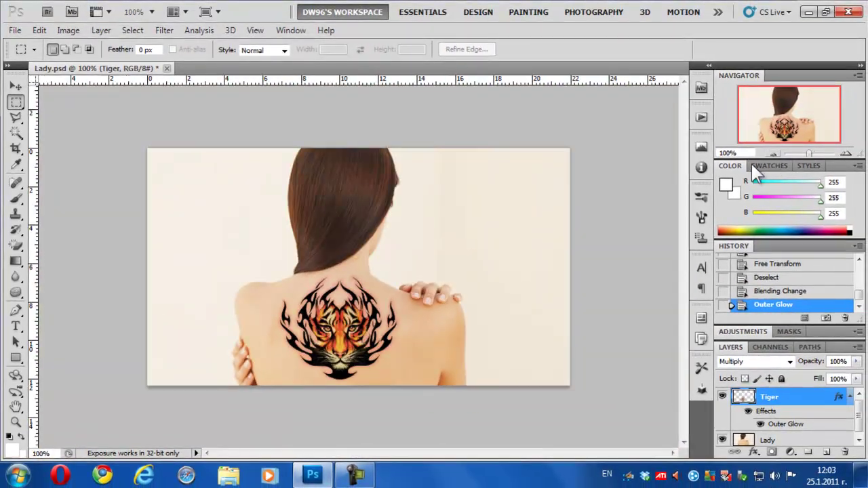